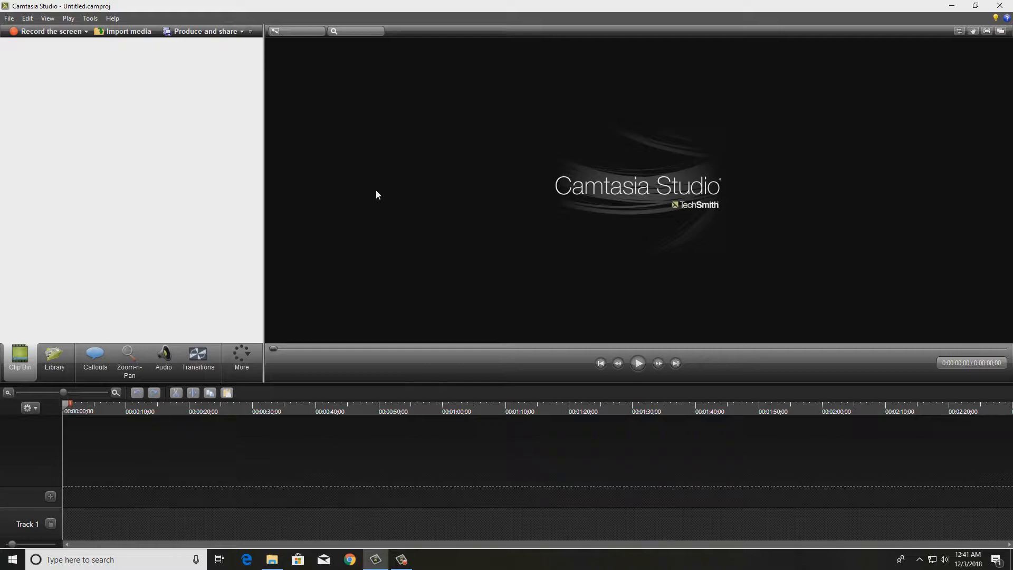
Close the empty project and open the capture-2 recording from the Camtasia Studio documents folder.
left_click(1000, 7)
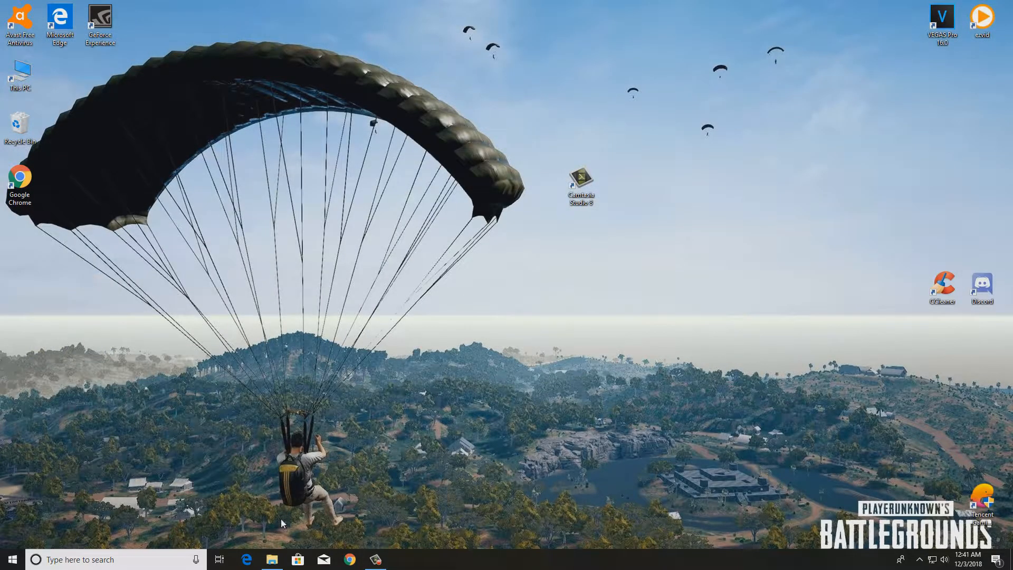
left_click(273, 560)
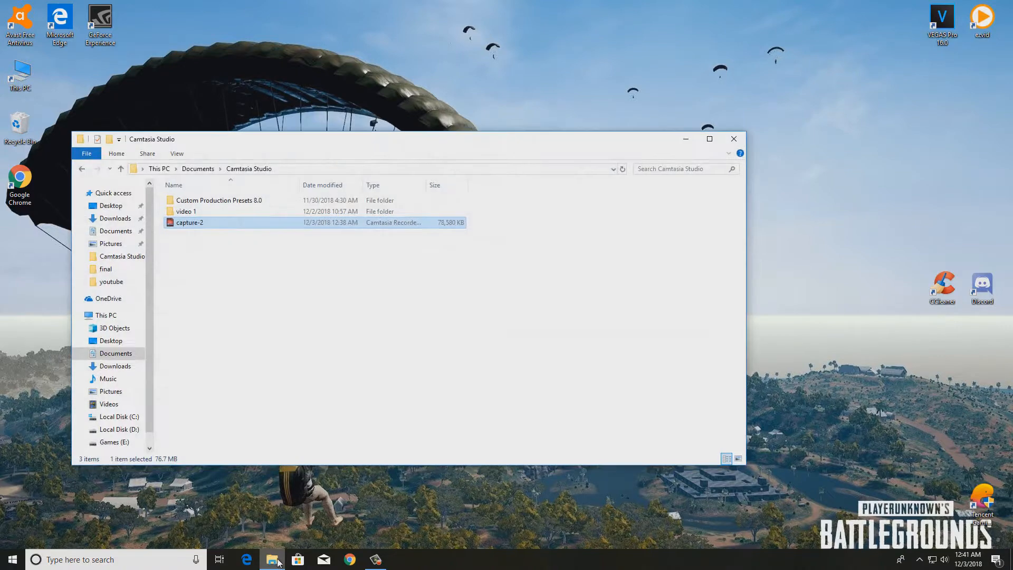
double_click(241, 226)
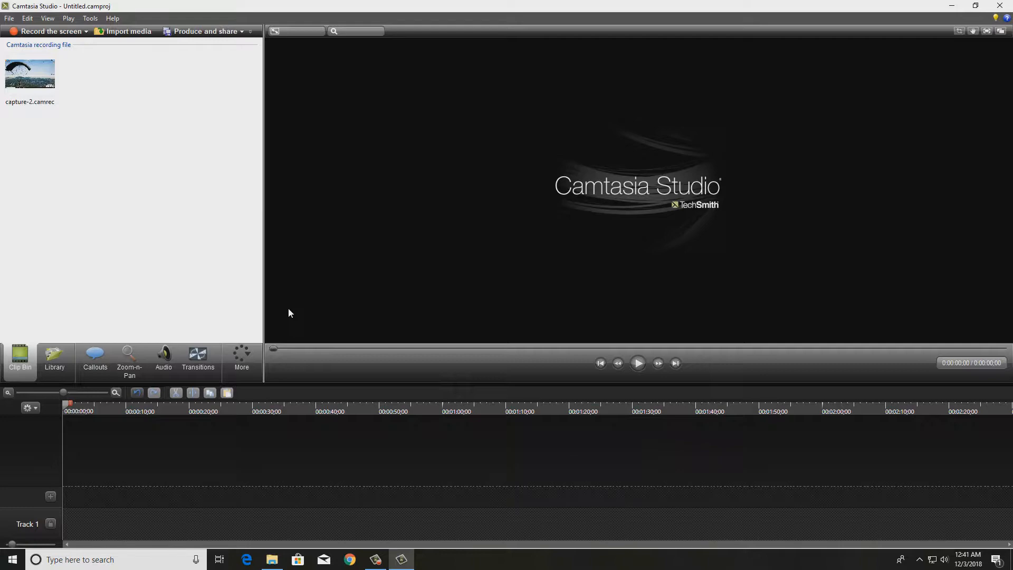
Add capture-2.camrec to the timeline with 854x480 editing dimensions and move its screen and audio clips to the very start.
left_click(17, 74)
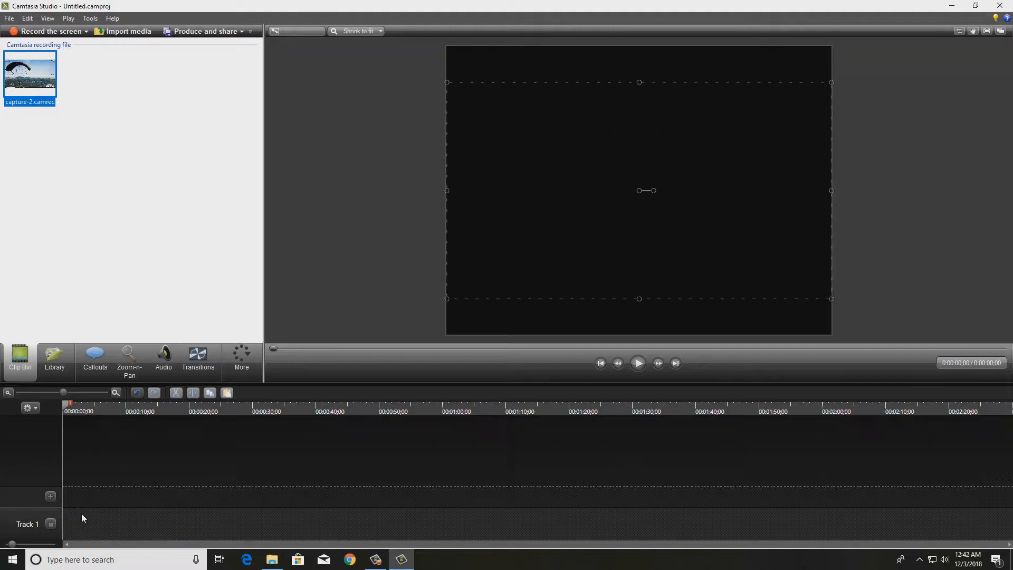
left_click(533, 347)
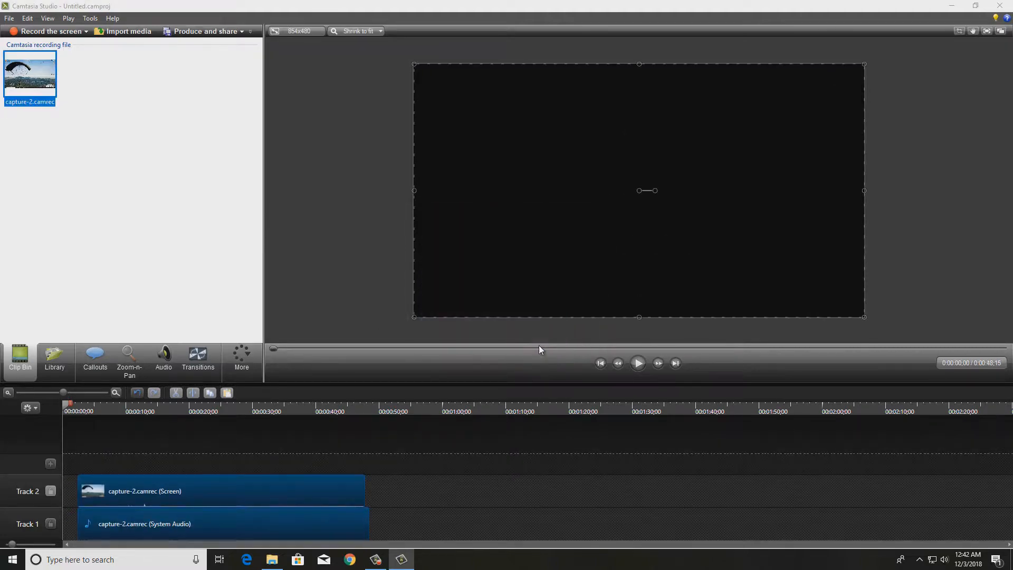
left_click(639, 363)
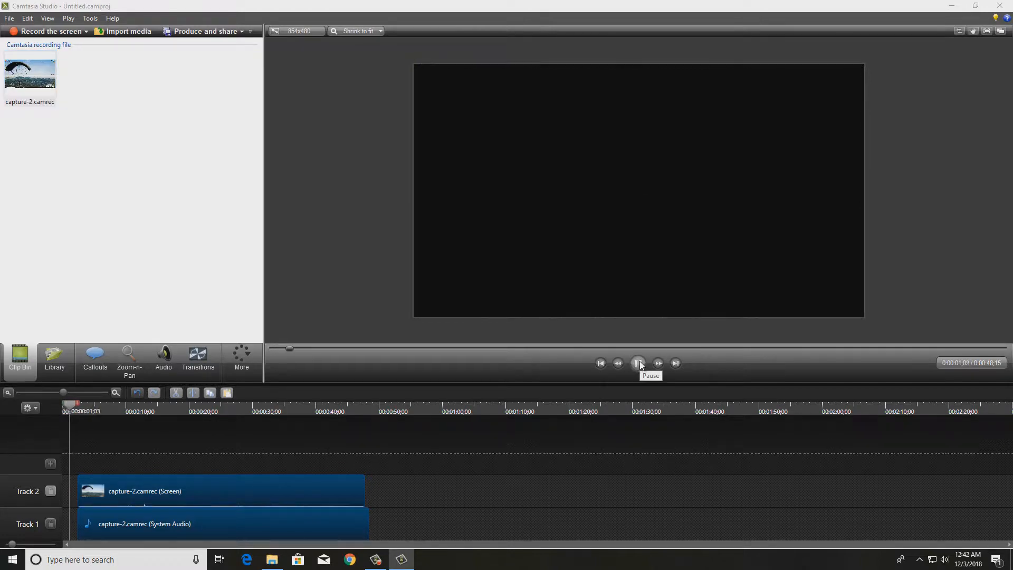
left_click_drag(282, 481, 254, 480)
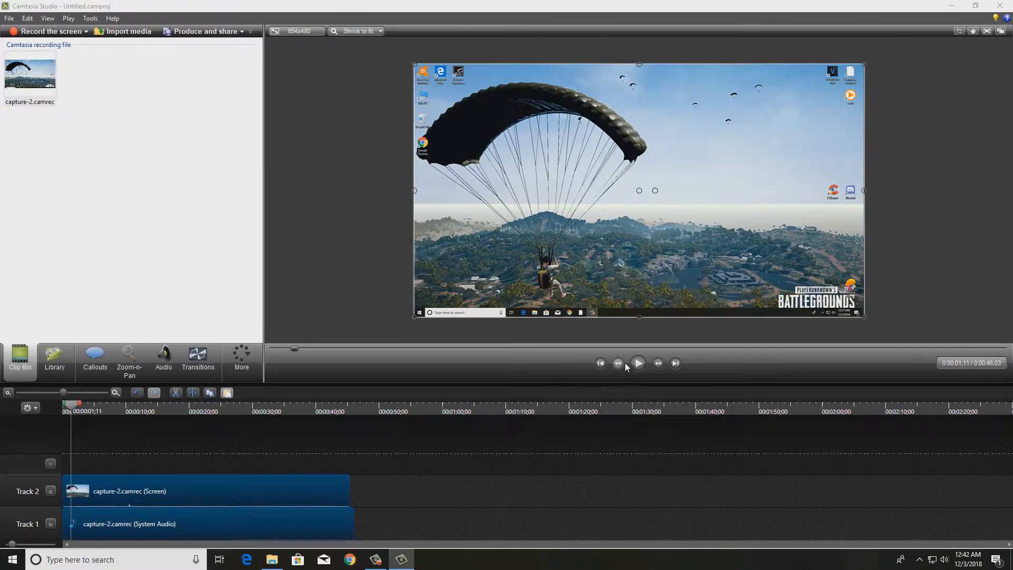
Zoom the screen clip to 100% around the YouTube search bar at 0:00:03;14 and return it to full frame at 0:00:11;03.
left_click(638, 364)
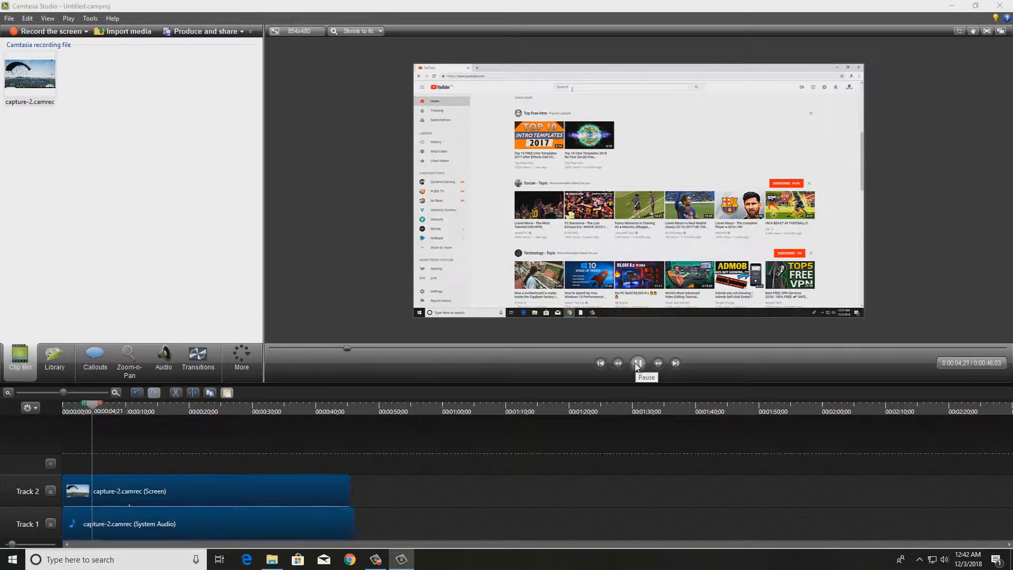
left_click(637, 364)
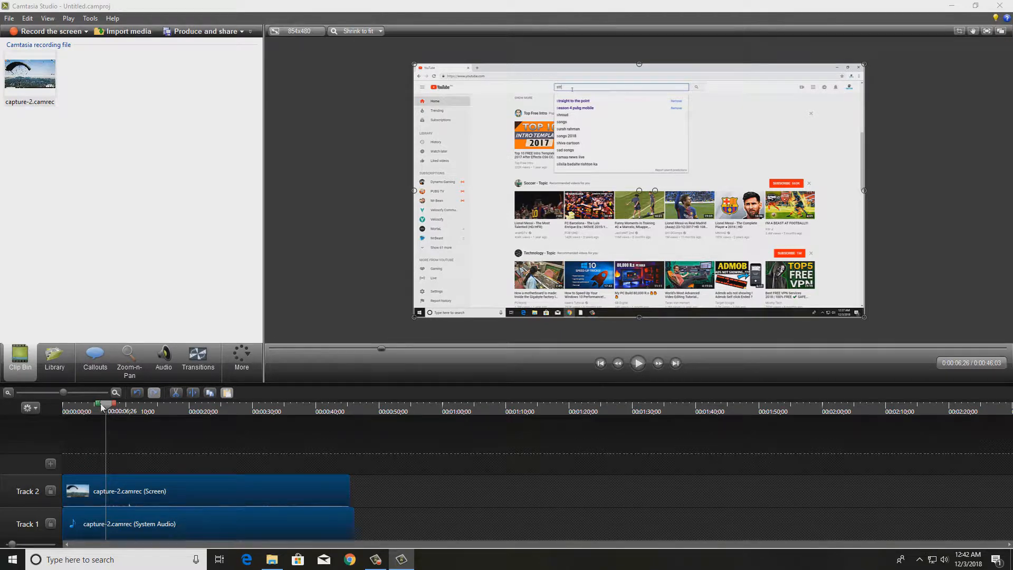
left_click_drag(108, 407, 87, 412)
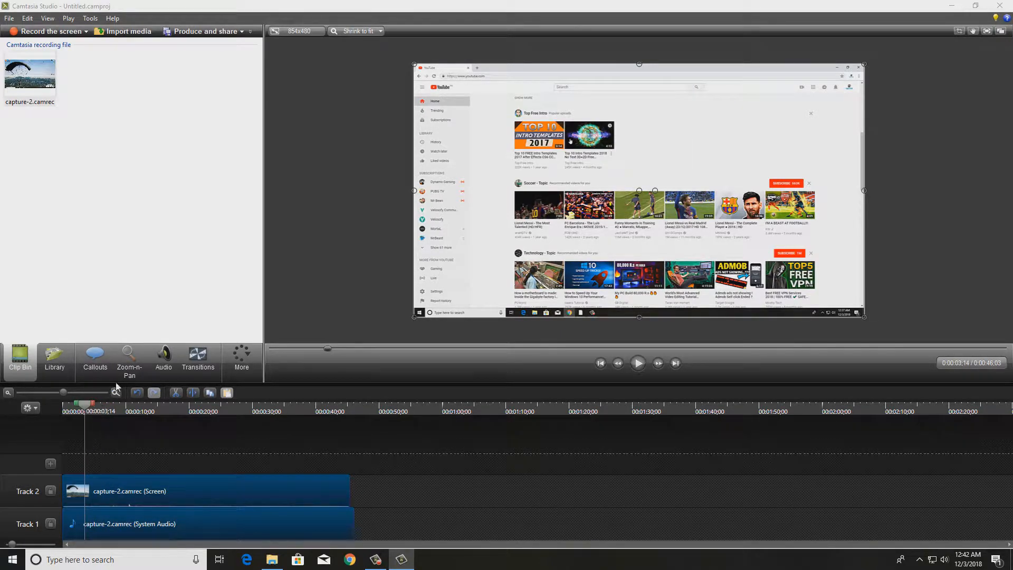
left_click(129, 363)
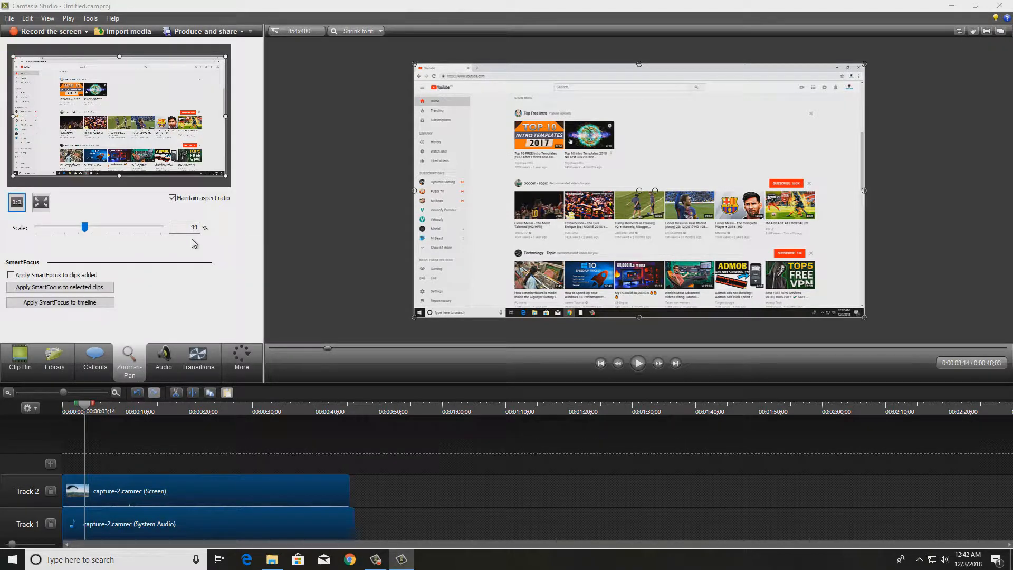
left_click_drag(226, 176, 113, 118)
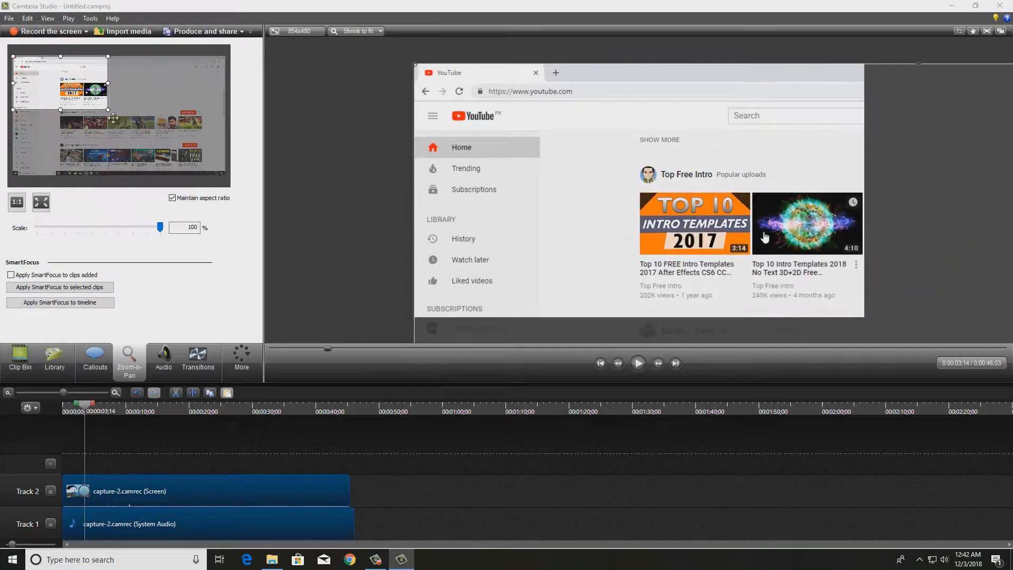
left_click_drag(69, 84, 120, 85)
left_click(640, 364)
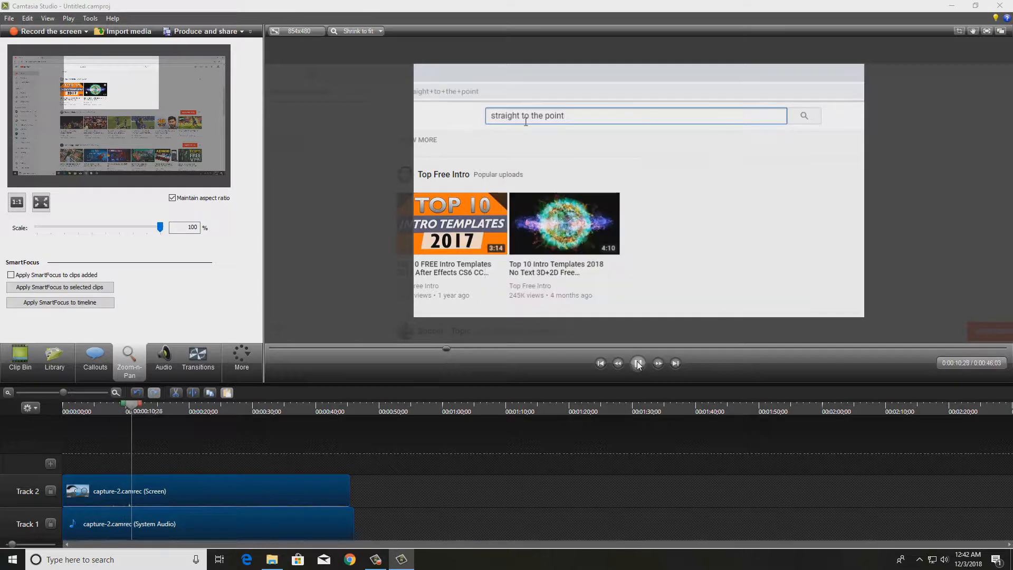
left_click(38, 204)
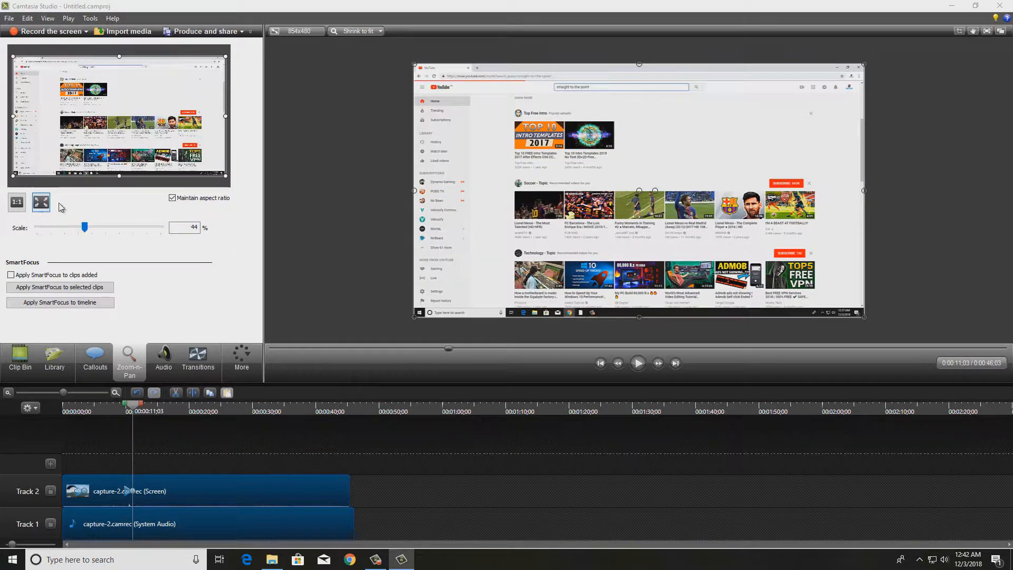
At 0:00:12;29, zoom in to 220% on the Straight To The Point channel with the ninja logo in the search results.
left_click(637, 364)
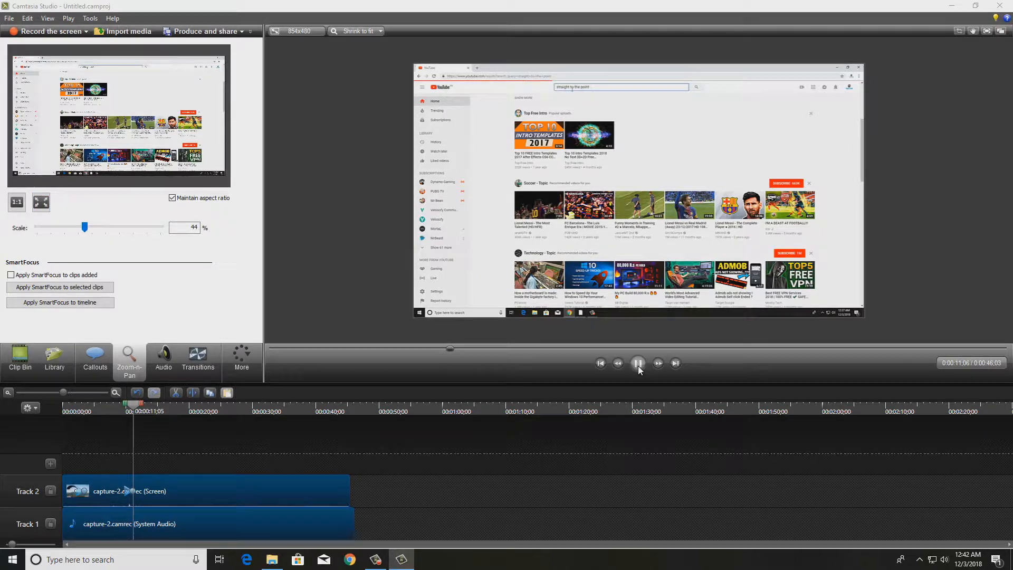
left_click(638, 365)
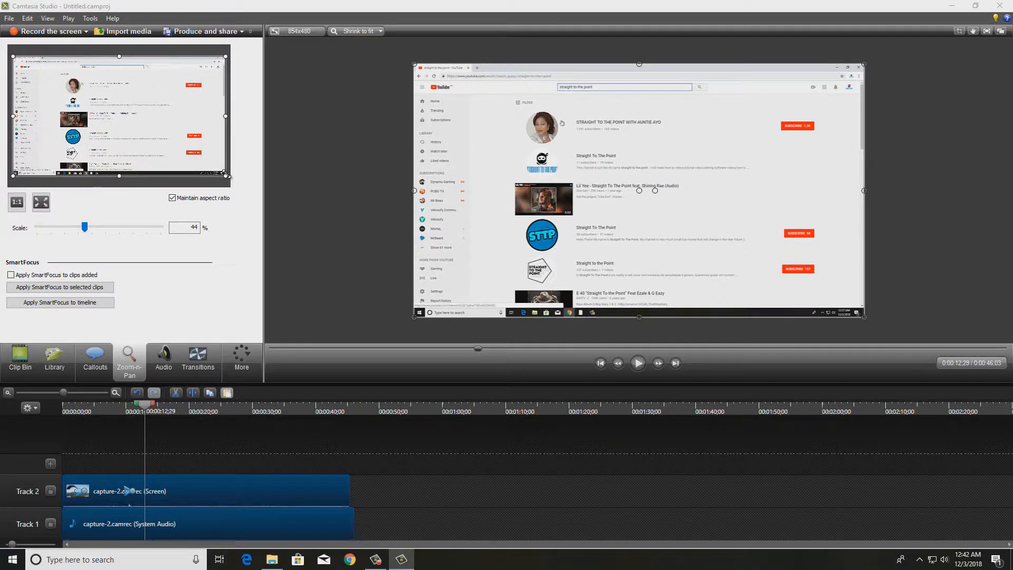
left_click_drag(226, 176, 111, 98)
mouse_move(65, 66)
left_mouse_down()
mouse_move(102, 83)
mouse_move(89, 96)
left_mouse_up()
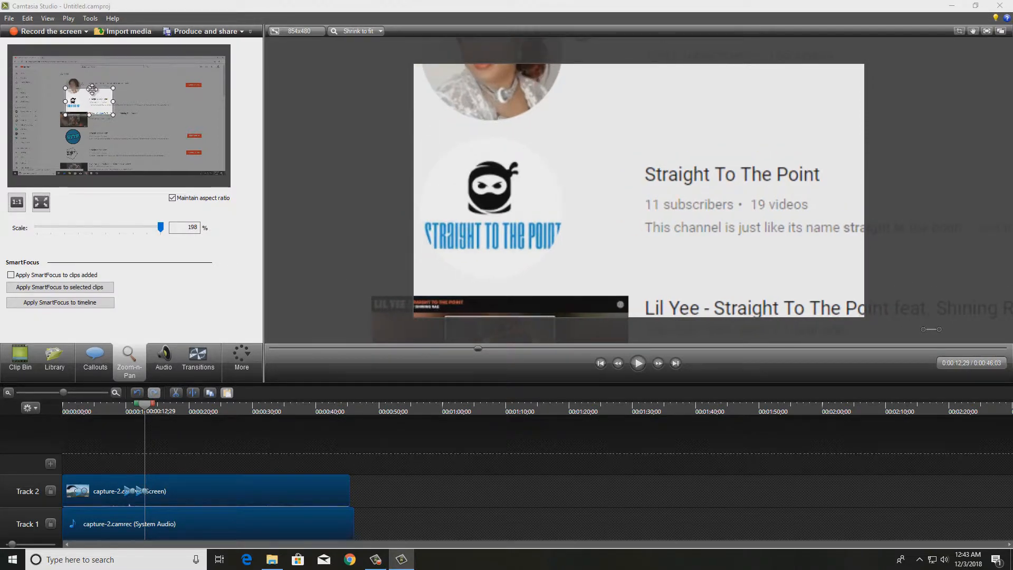
left_click_drag(91, 87, 89, 101)
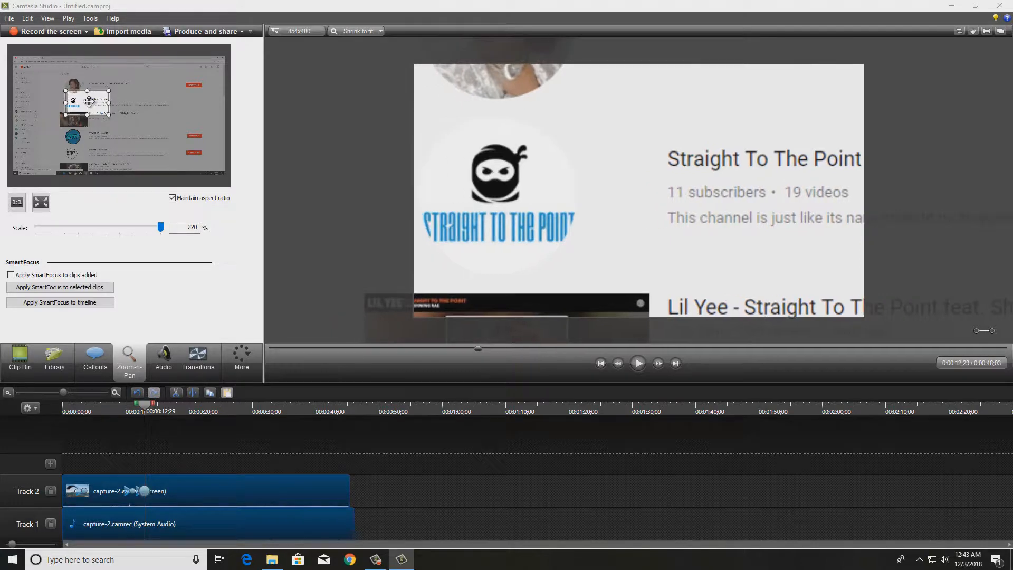
At 0:00:14;28, shift the zoom frame up so it frames the Straight To The Point channel logo and title.
left_click(640, 364)
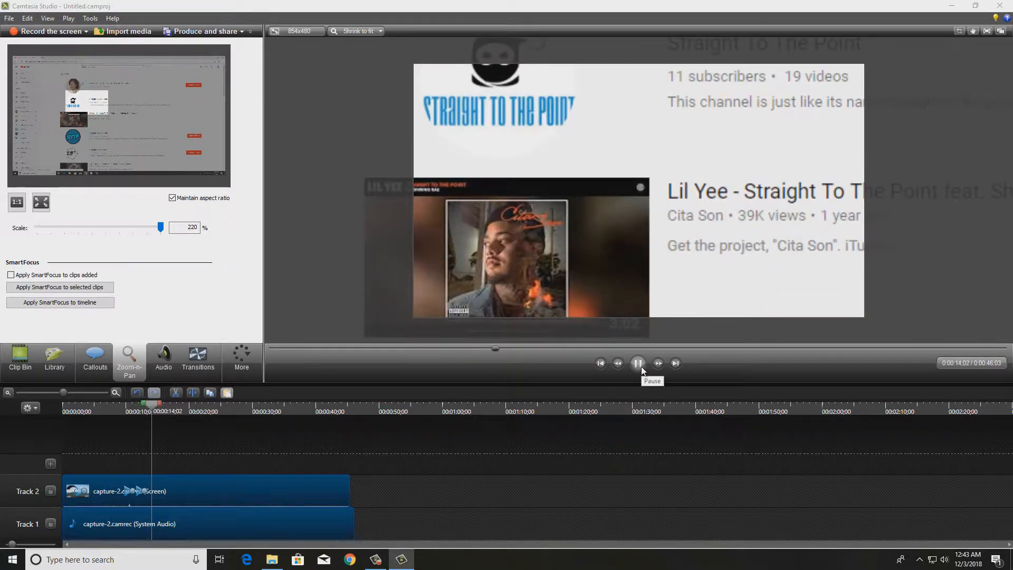
left_click(642, 370)
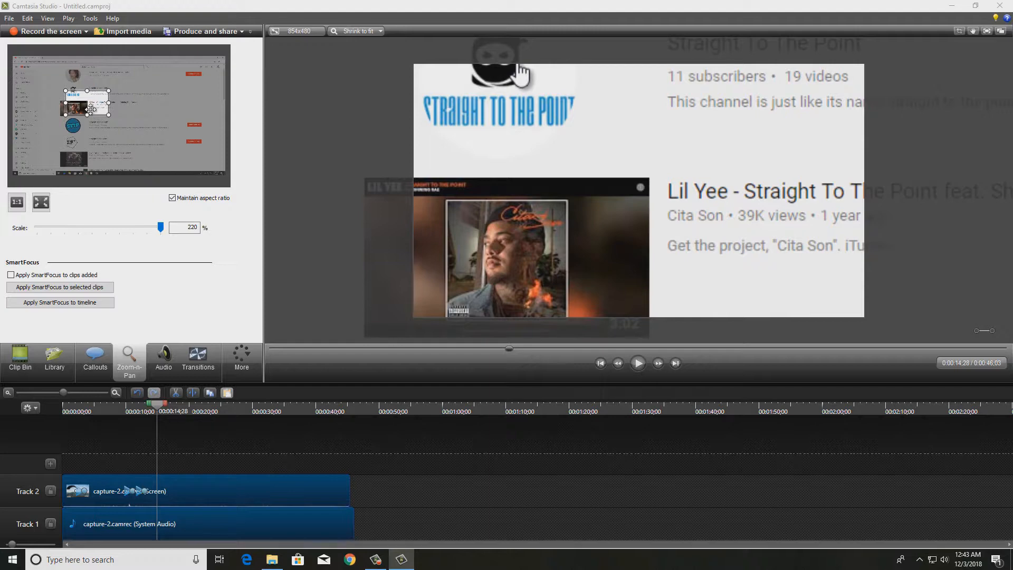
left_click_drag(90, 109, 91, 102)
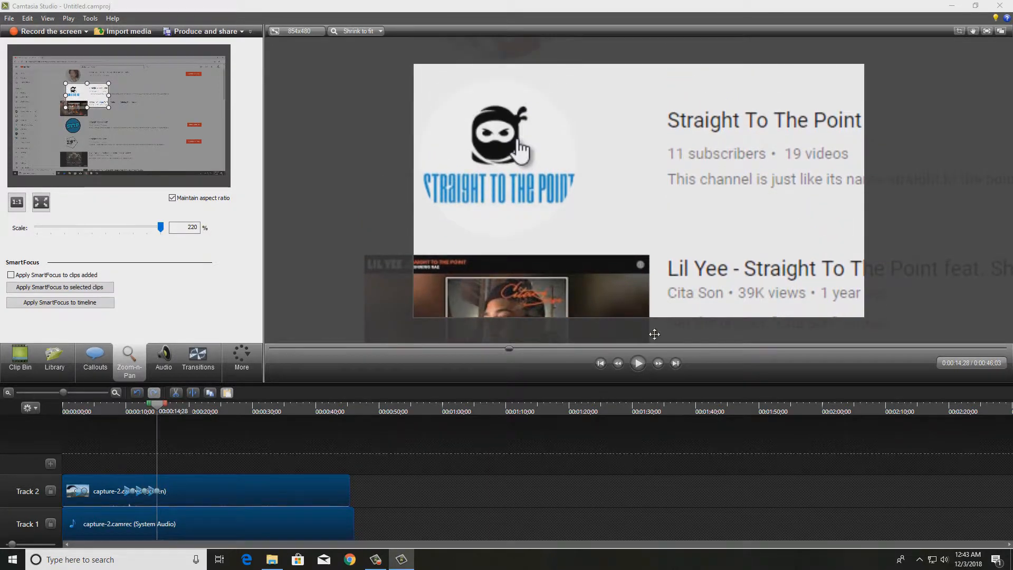
Return the screen clip to full frame at 0:00:16;26, where the channel page is shown.
left_click(644, 362)
left_click(644, 362)
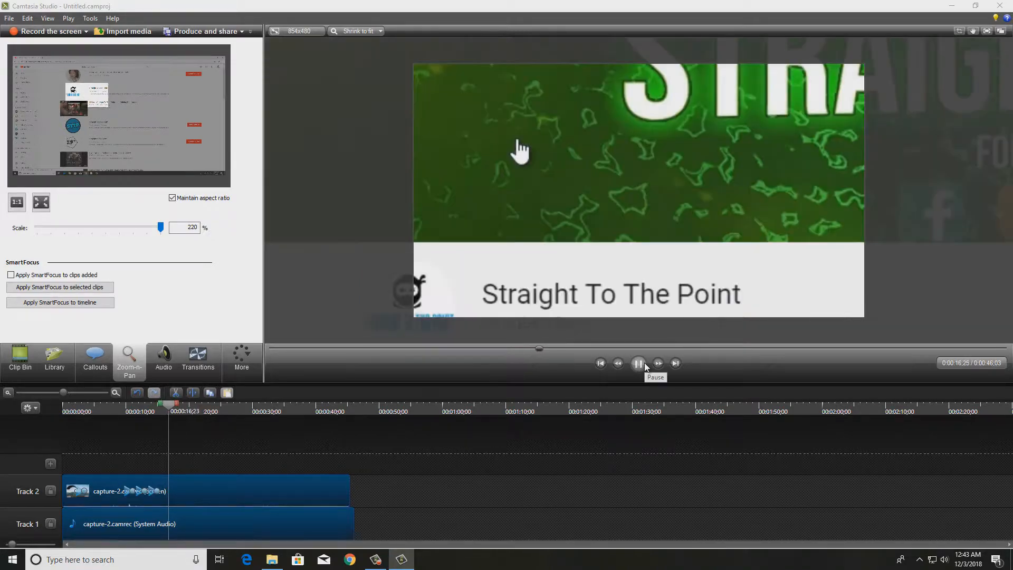
left_click(644, 362)
left_click(41, 206)
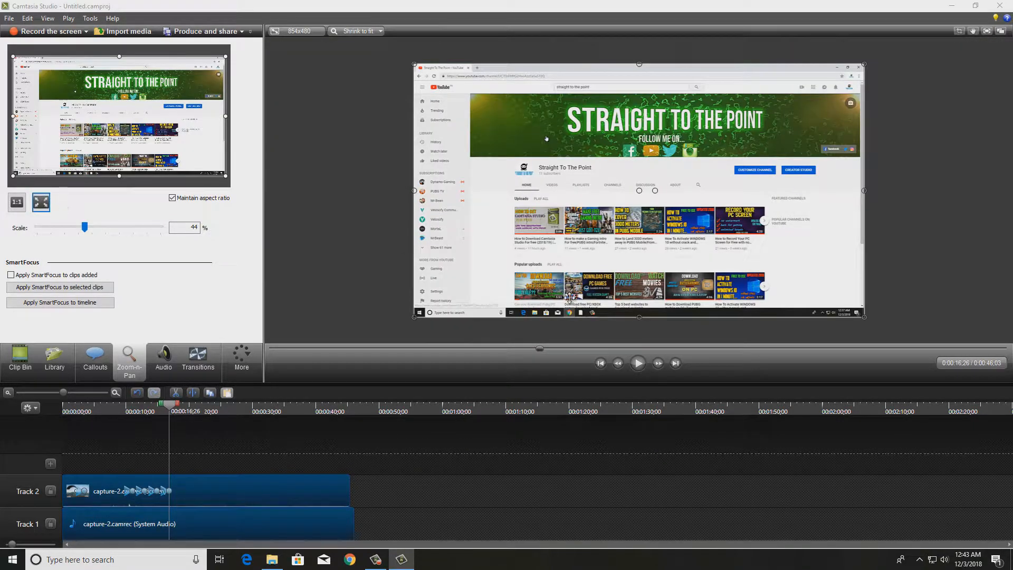
At 0:00:19;28, zoom in to 135% on the Customize Channel and Creator Studio buttons.
left_click(633, 364)
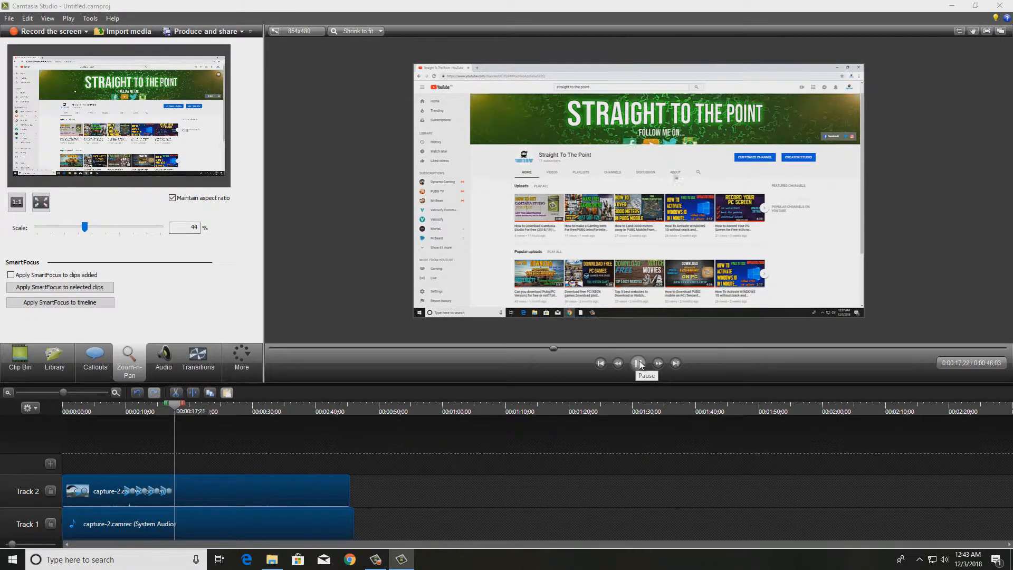
left_click(639, 363)
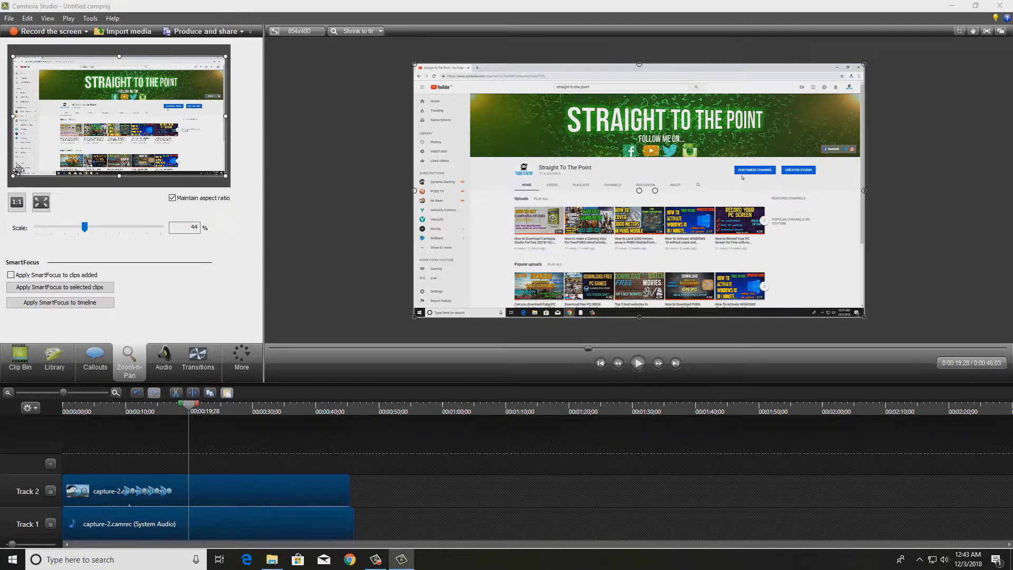
left_click_drag(12, 175, 182, 102)
Return the screen clip to full frame at 0:00:25;23, after the pointer reaches Creator Studio.
left_click(634, 369)
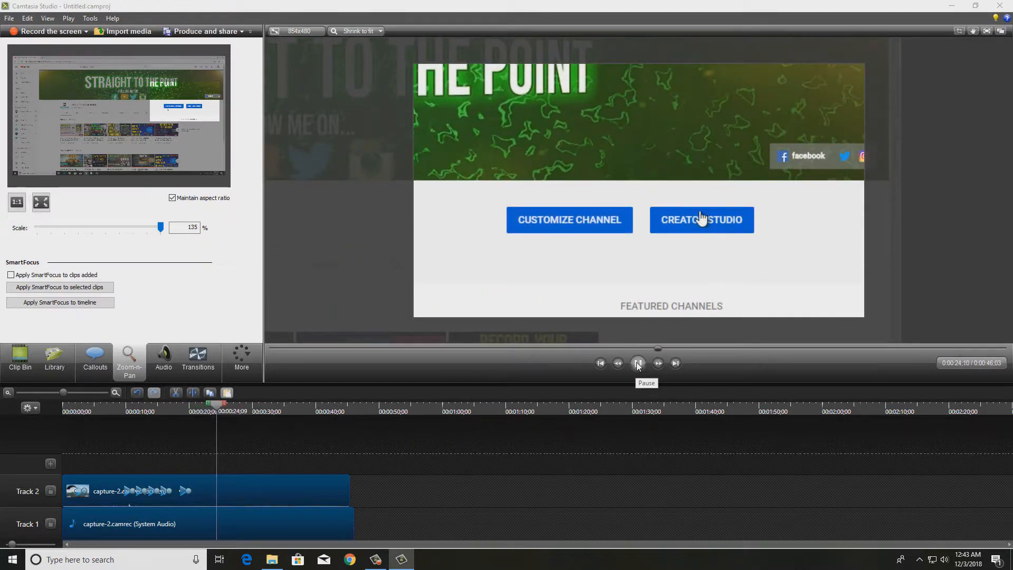
left_click(637, 364)
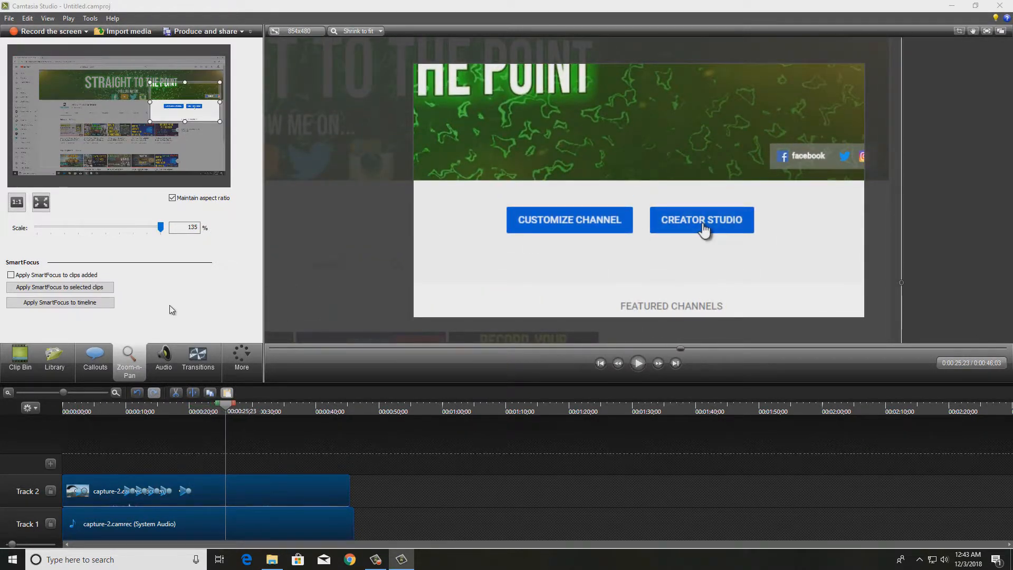
left_click(39, 208)
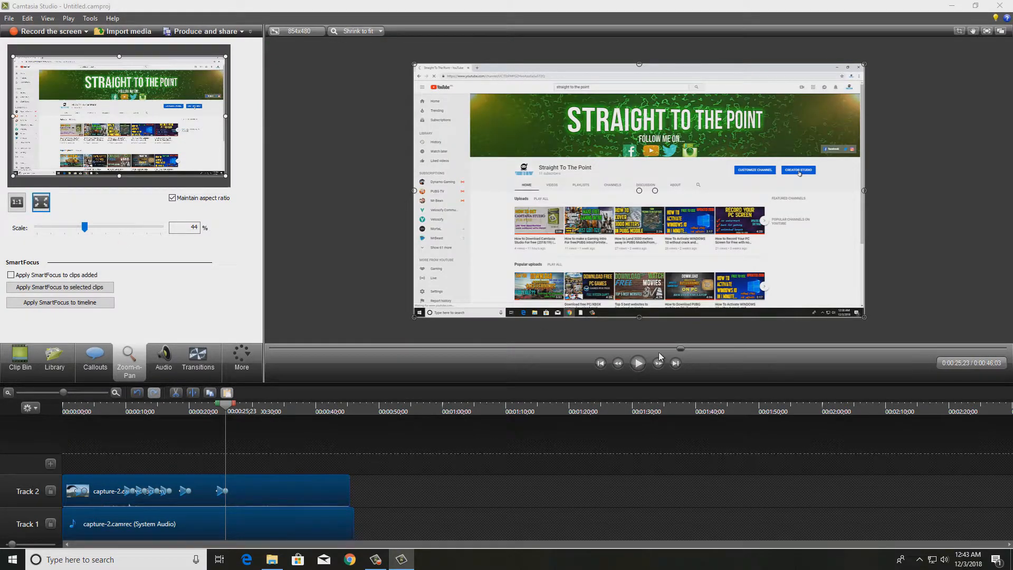
Play the rest of the recording, then replay the timeline from the start to review the zoom animations.
left_click(638, 364)
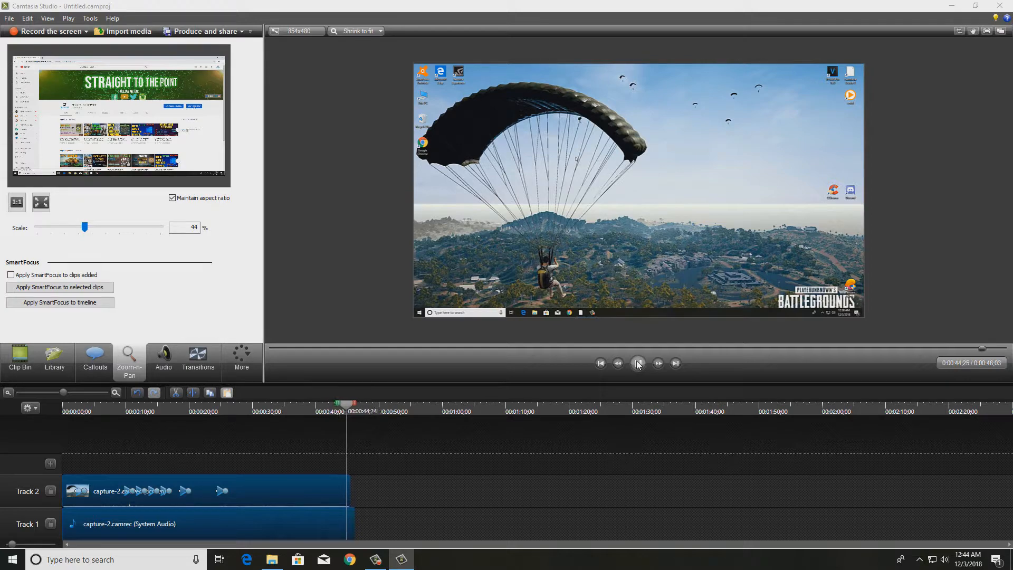
left_click(637, 363)
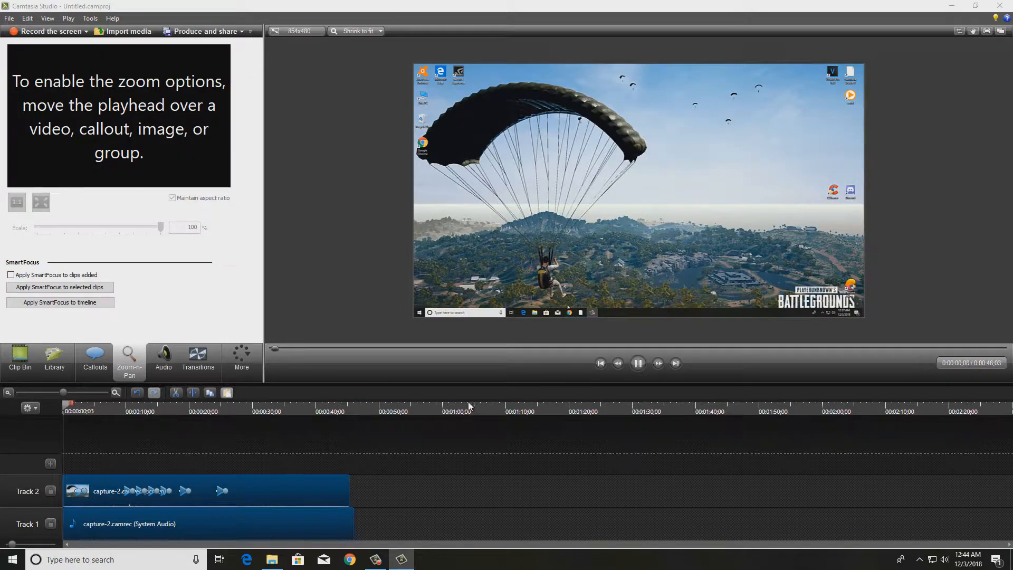
left_click(639, 363)
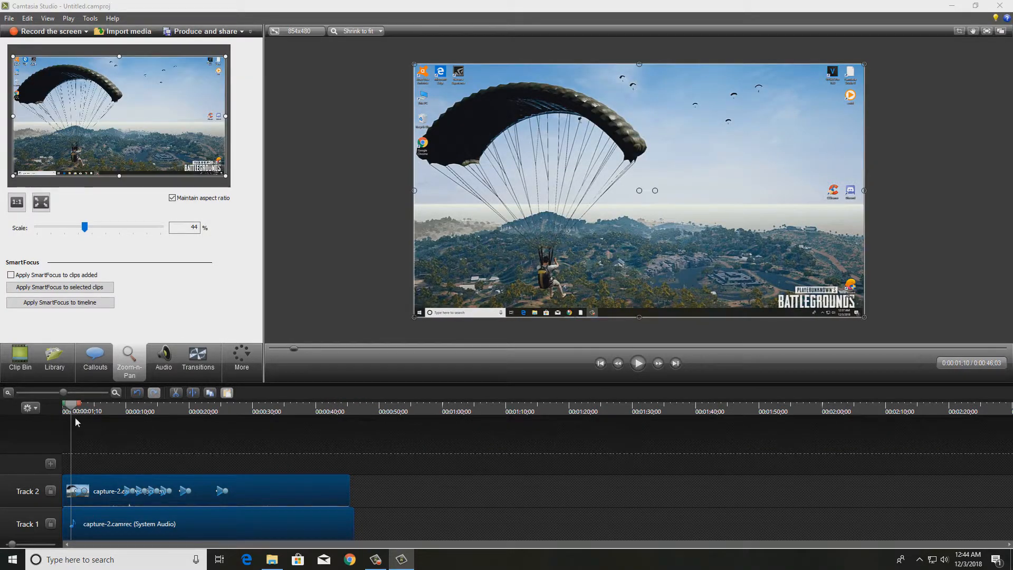
left_click_drag(73, 409, 37, 408)
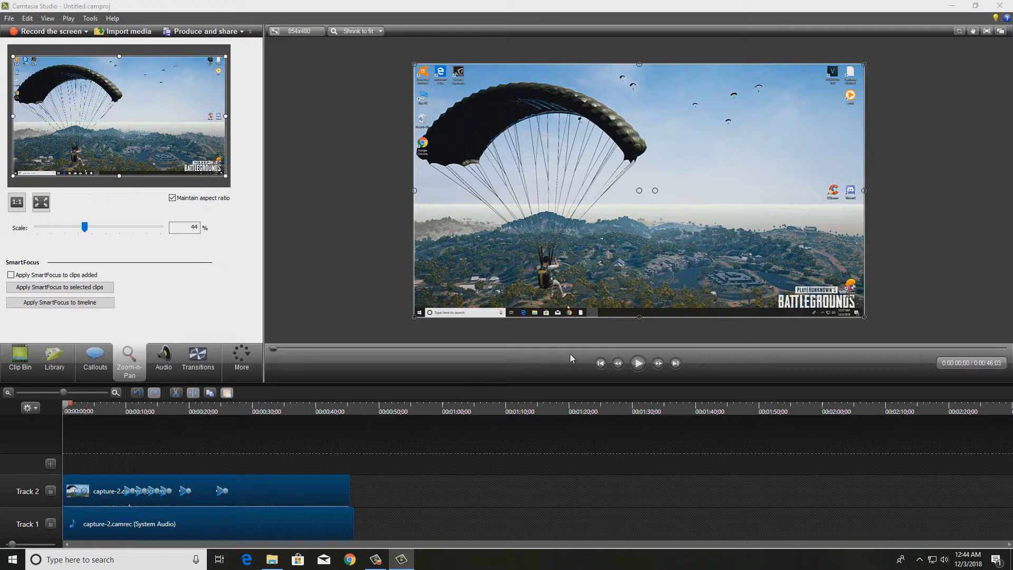
left_click(637, 363)
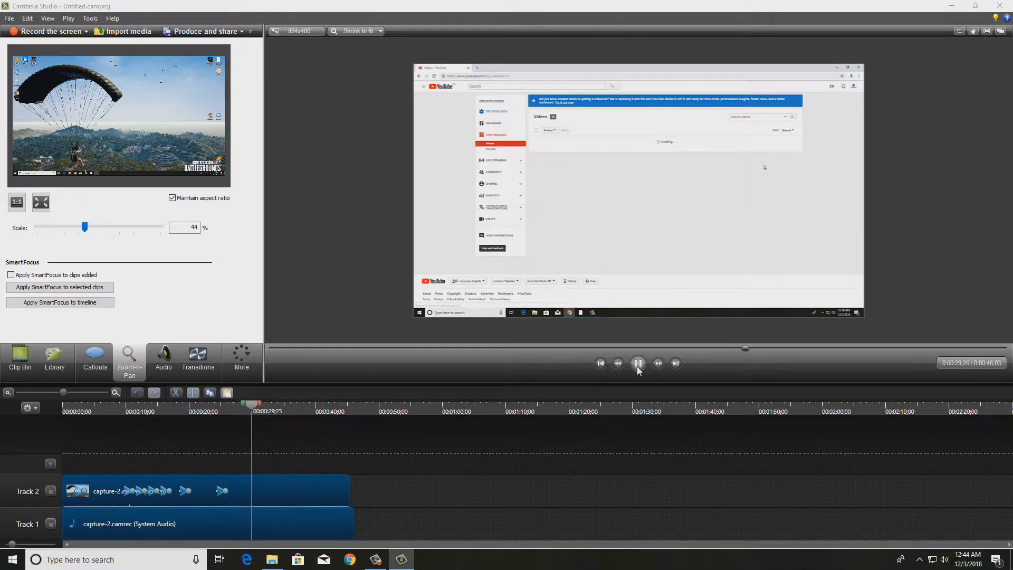
left_click(633, 367)
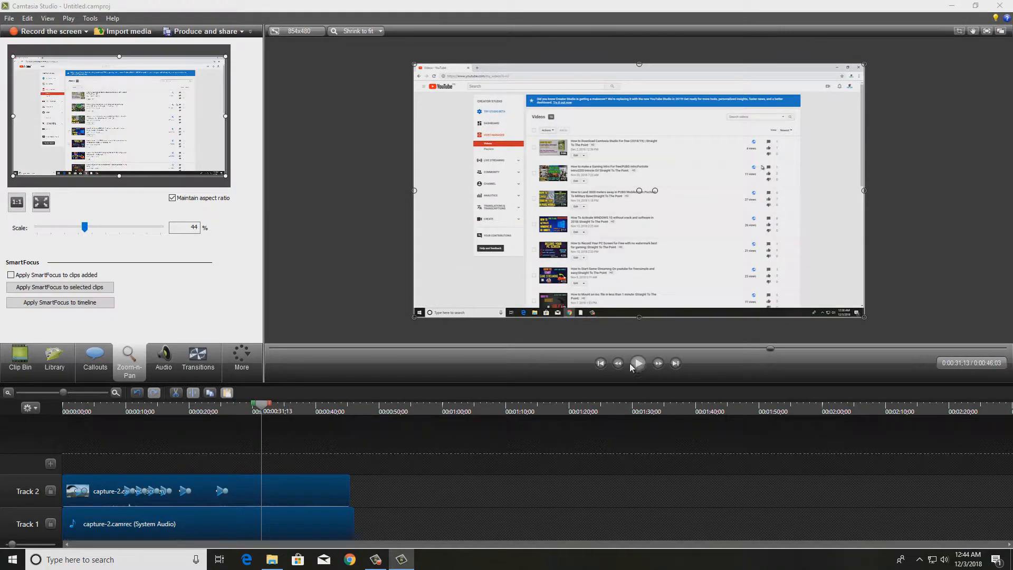
Produce the video with the MP4 with video player (up to 480p) preset as "zoom 1", then close the browser preview and production results.
left_click(212, 28)
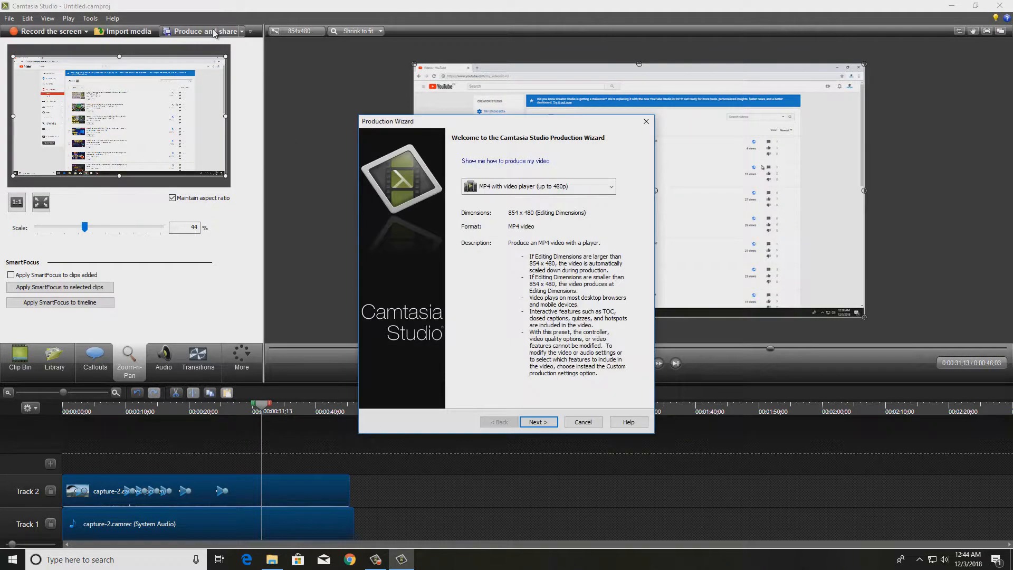
left_click(537, 422)
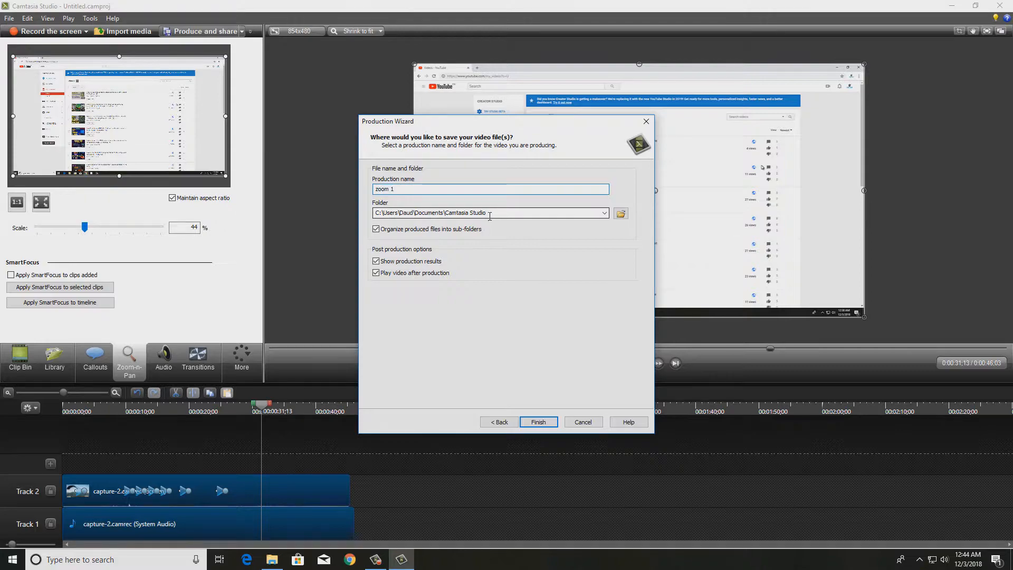
left_click(544, 422)
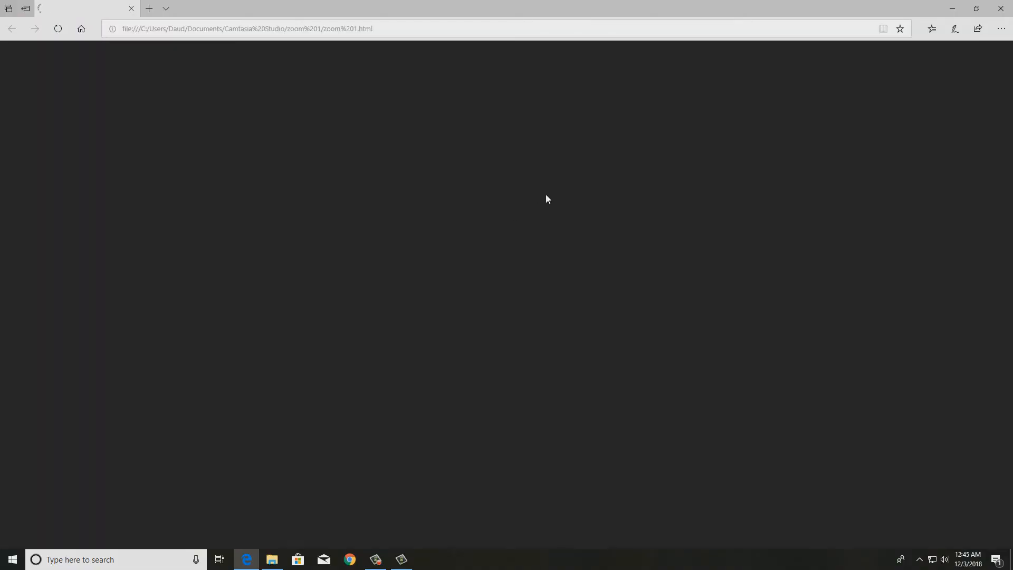
left_click(1002, 6)
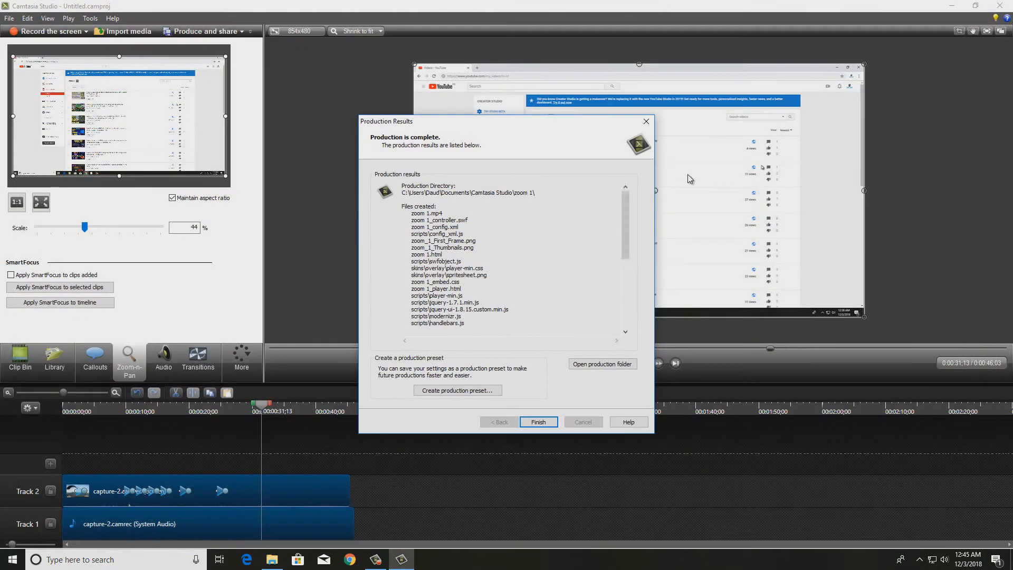
left_click(537, 422)
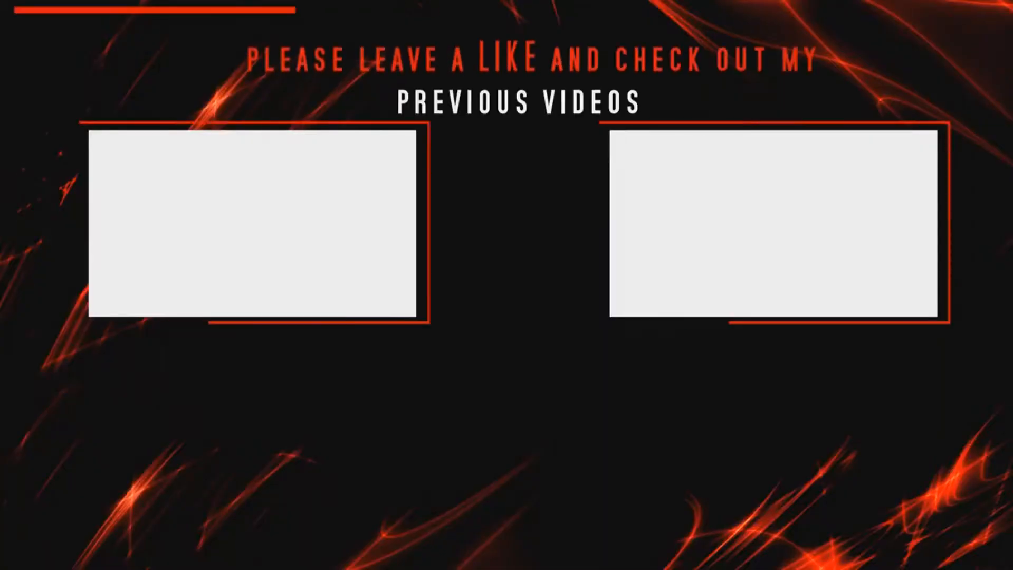